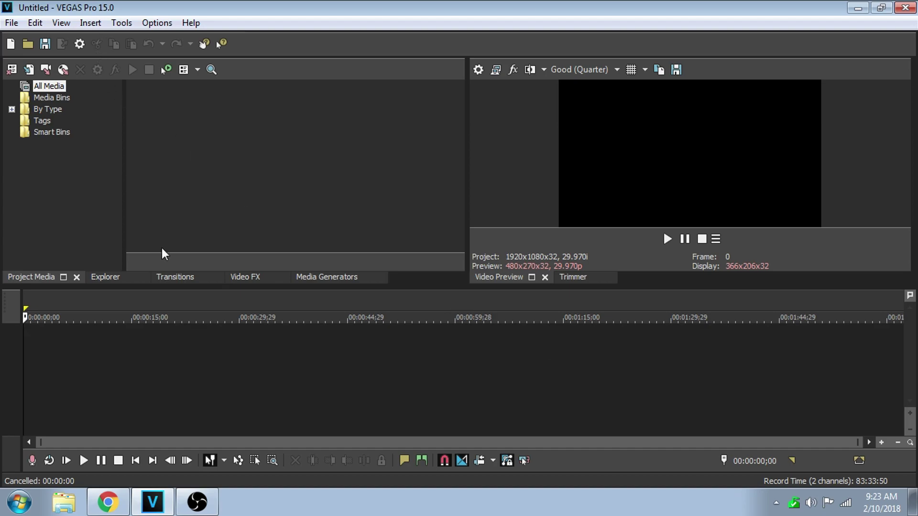
# Record a short voice take onto a new track, saving Track 1 - 1.wav in Documents
pyautogui.click(32, 460)
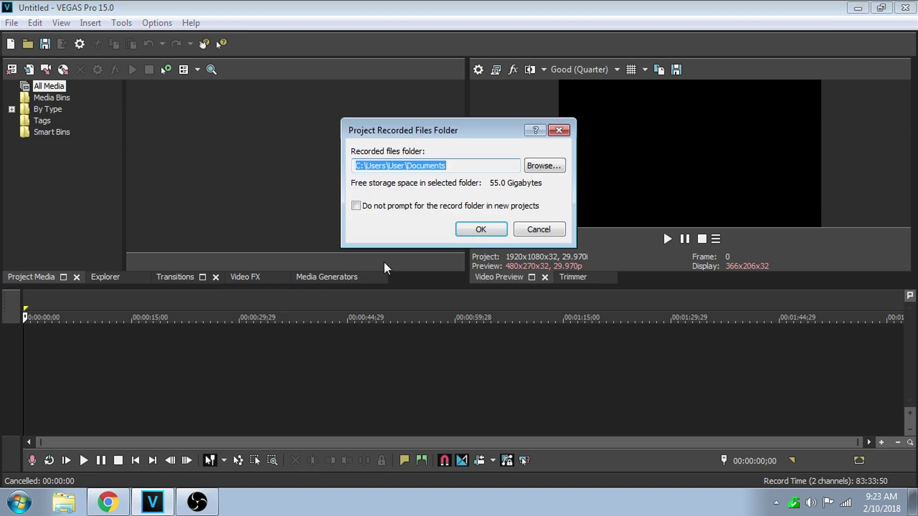
pyautogui.click(457, 229)
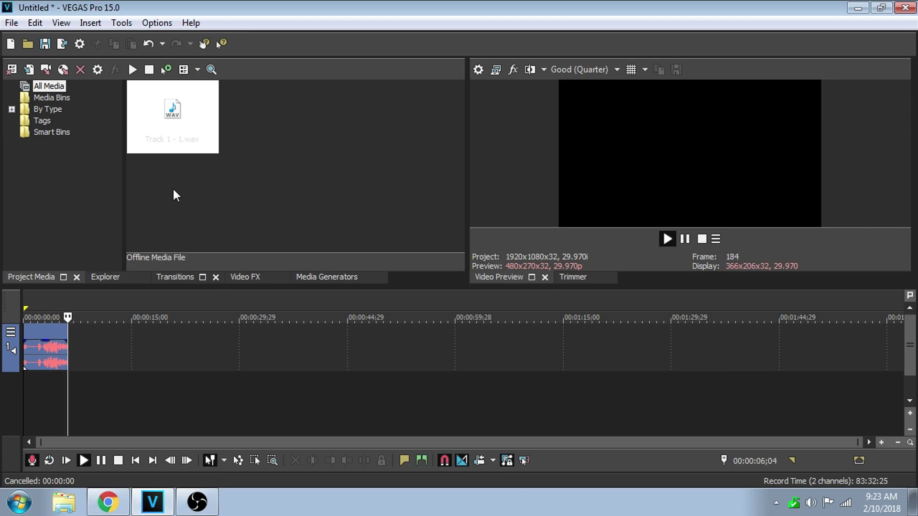
# Stop recording, keep the 7-second Record Take 1 event, and play it back
pyautogui.click(118, 460)
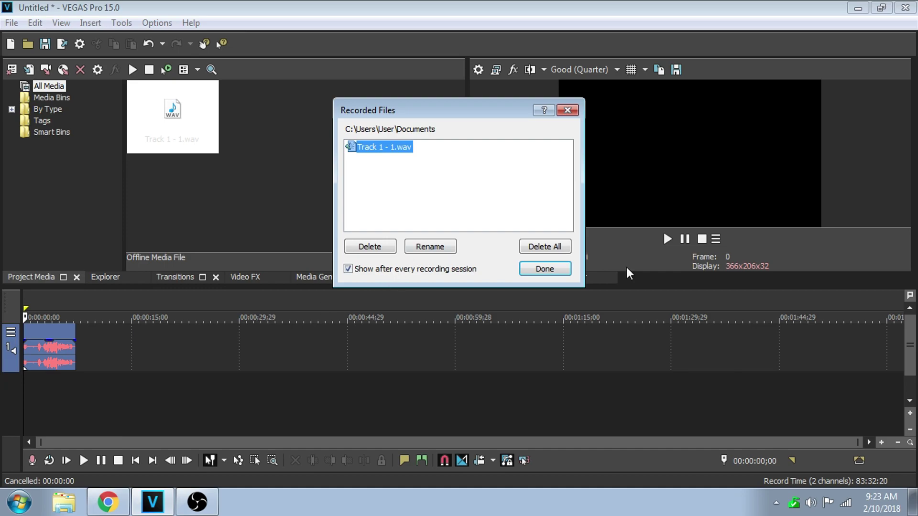
pyautogui.click(544, 269)
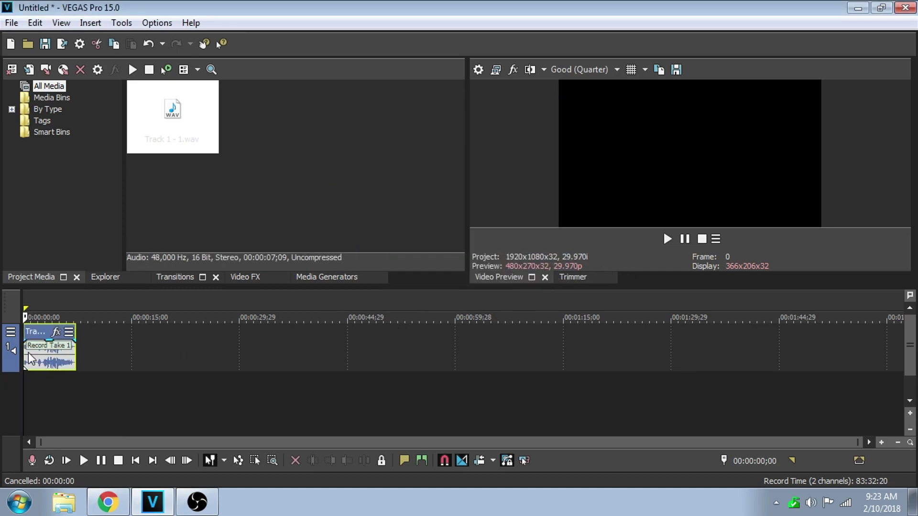
pyautogui.click(84, 461)
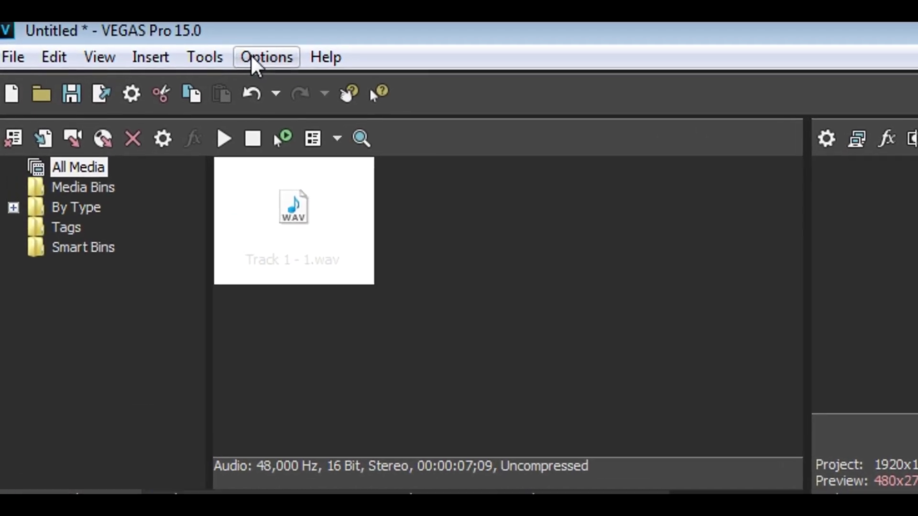
# Show the Audio tab of VEGAS Preferences, then bring up the Audacity homepage in Chrome
pyautogui.click(253, 58)
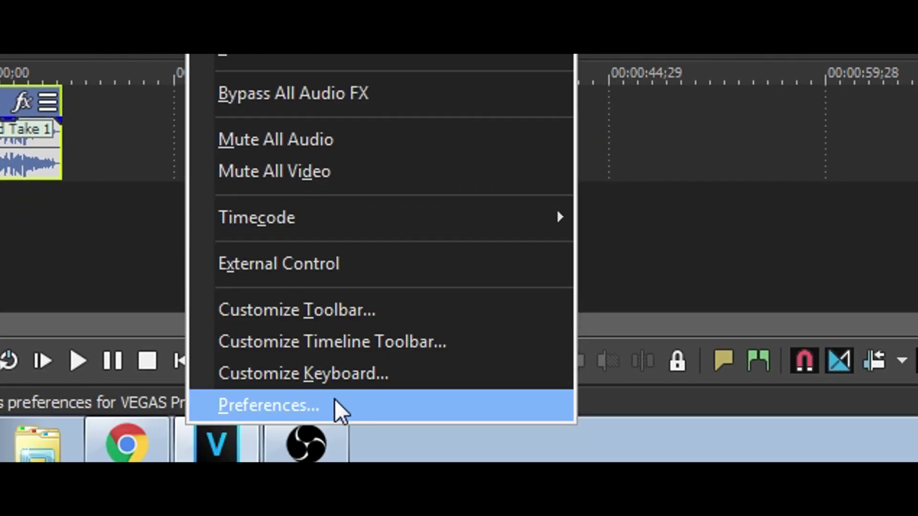
pyautogui.click(337, 404)
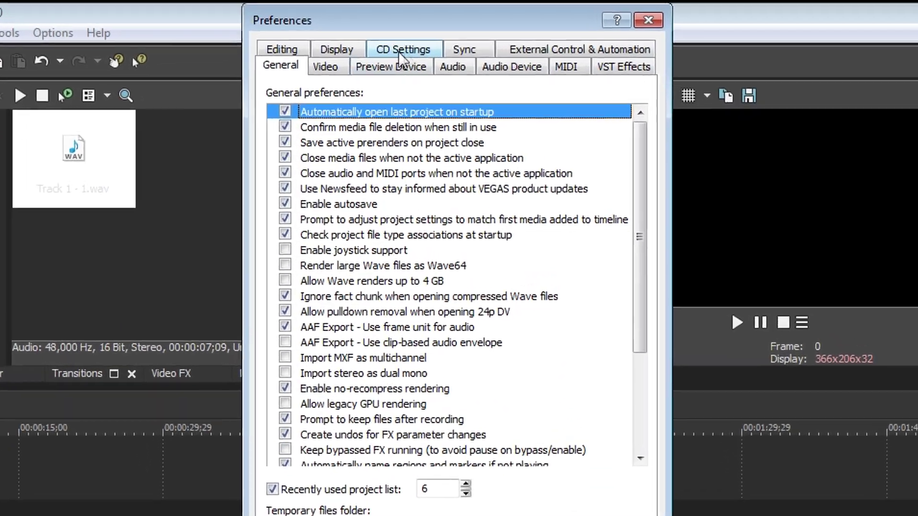
pyautogui.click(438, 121)
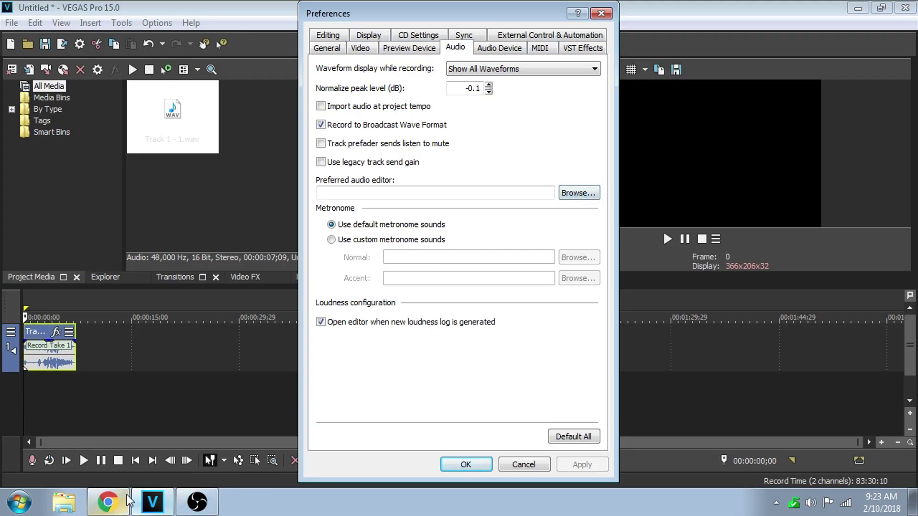
pyautogui.click(125, 494)
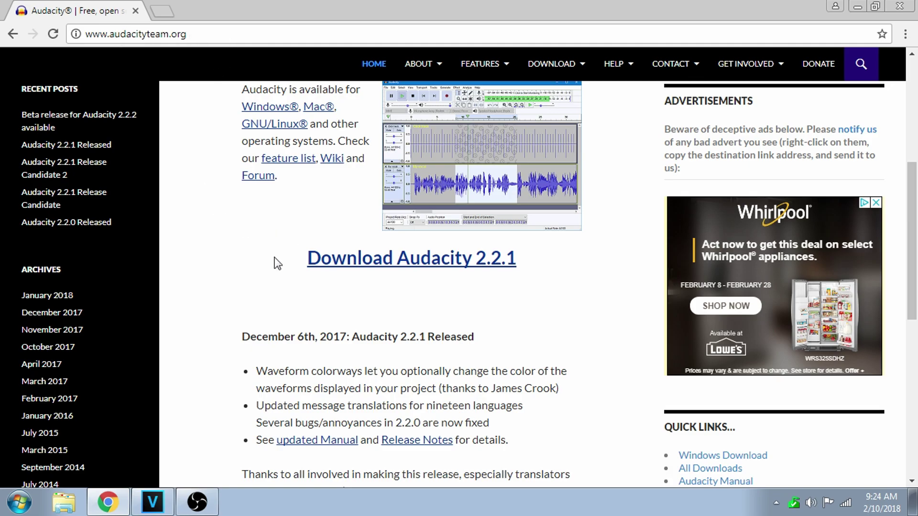
pyautogui.scroll(2, 276, 263)
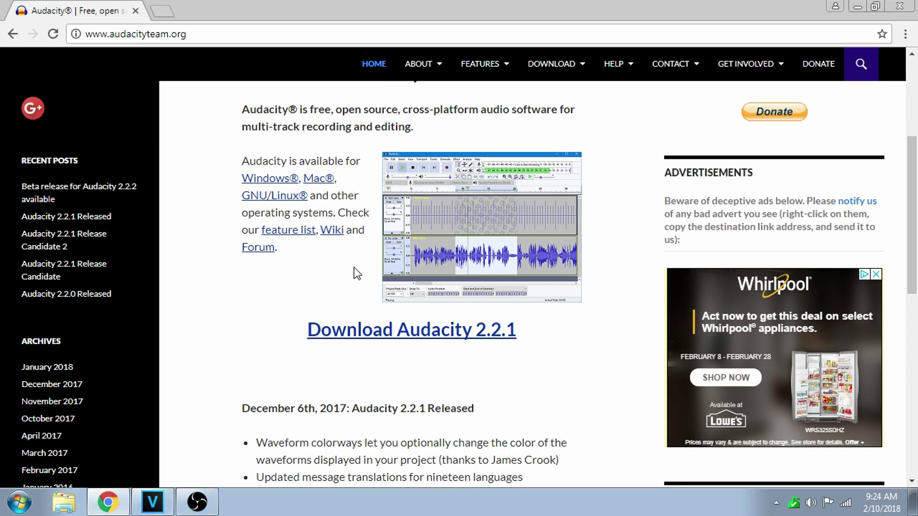
# Choose the Desktop audacity shortcut as VEGAS's preferred audio editor
pyautogui.click(152, 502)
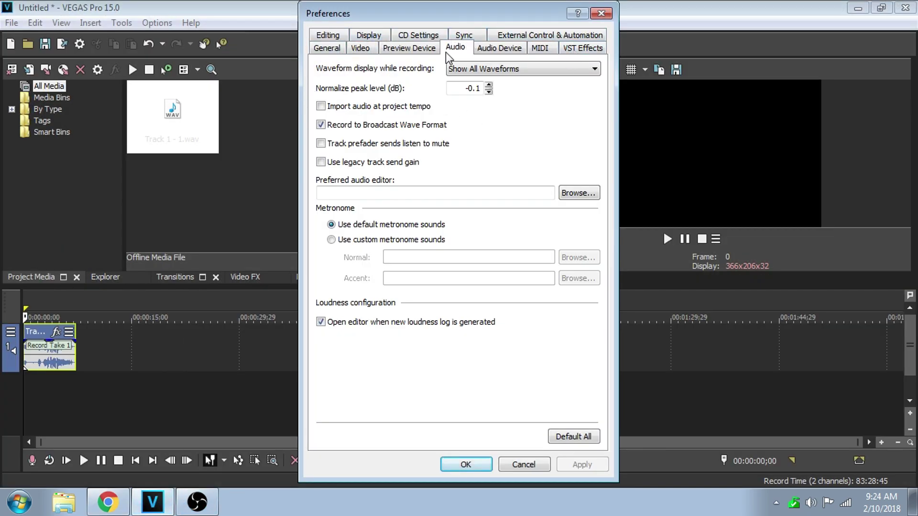
pyautogui.click(579, 193)
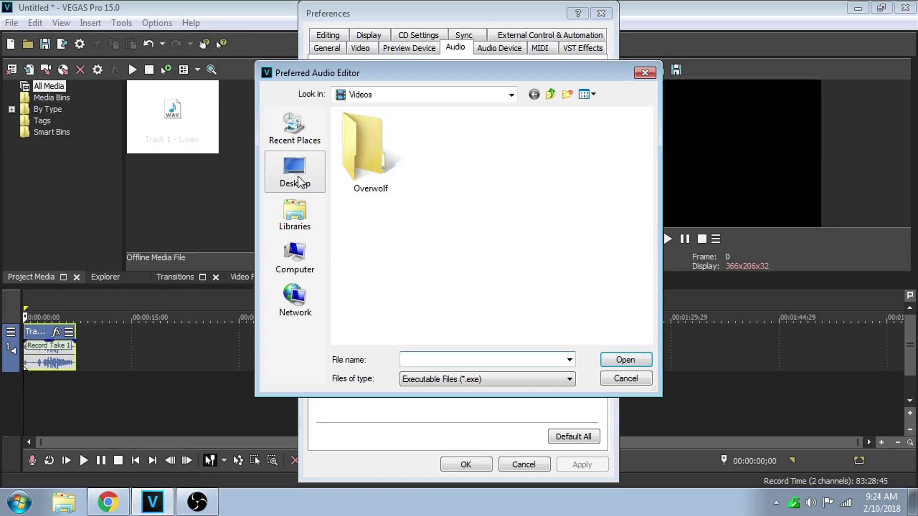
pyautogui.click(301, 168)
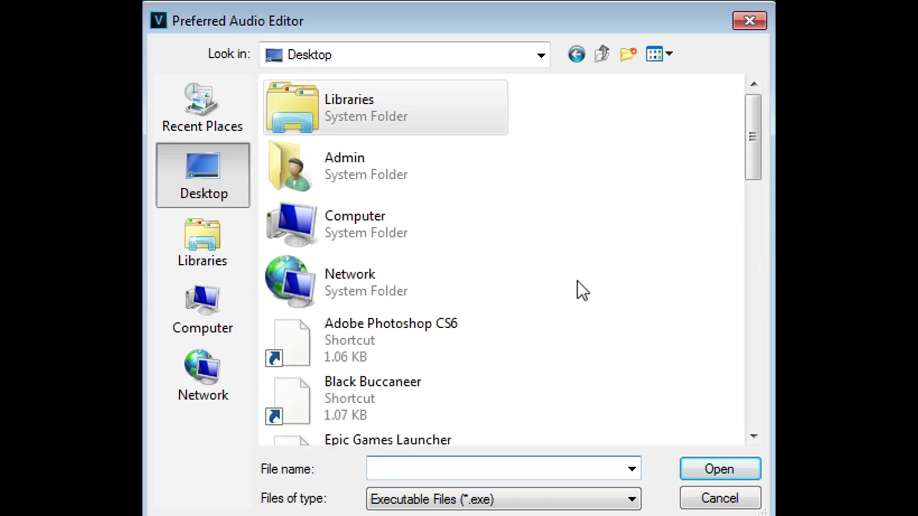
pyautogui.moveTo(754, 139); pyautogui.dragTo(752, 307)
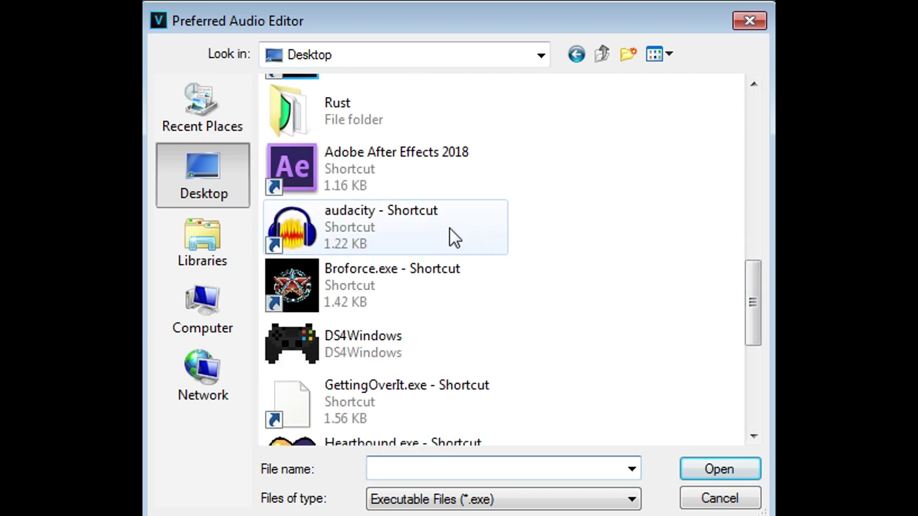
pyautogui.doubleClick(450, 229)
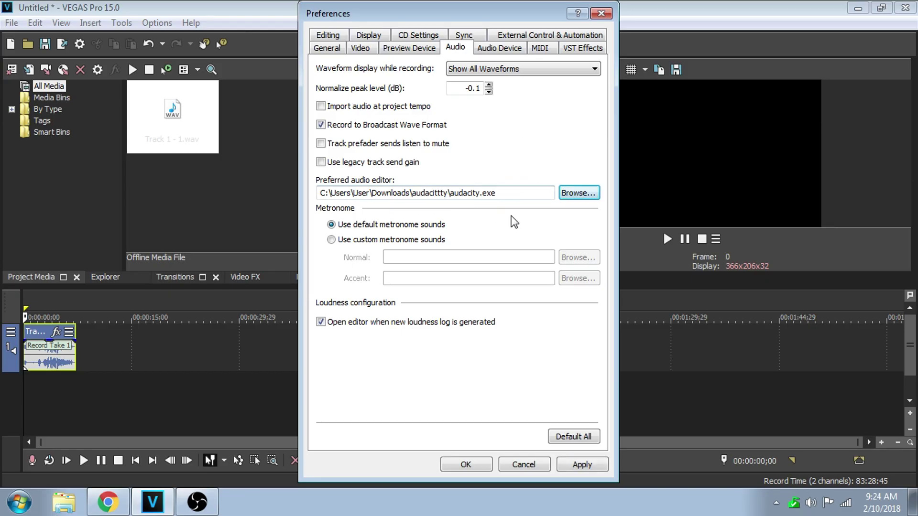
# Apply the editor preference and open a copy of Record Take 1 in Audacity
pyautogui.click(581, 464)
pyautogui.click(466, 465)
pyautogui.click(318, 396)
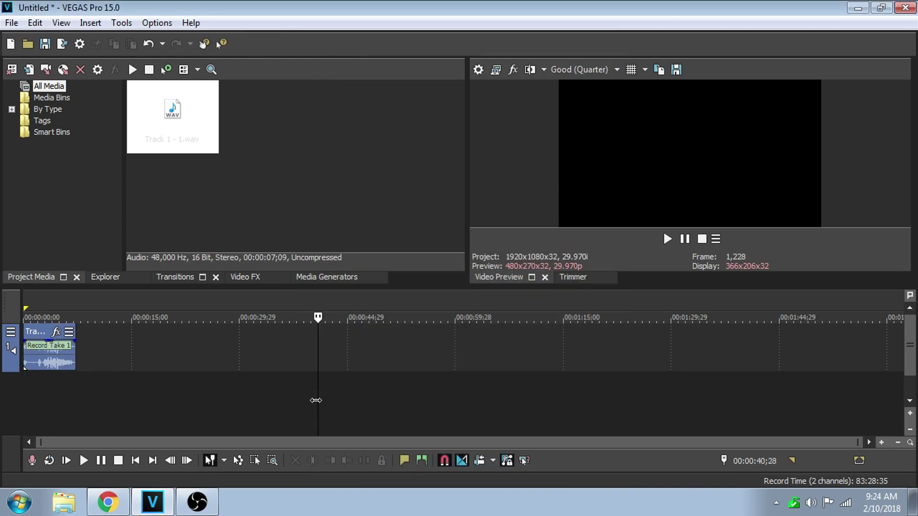
pyautogui.rightClick(42, 356)
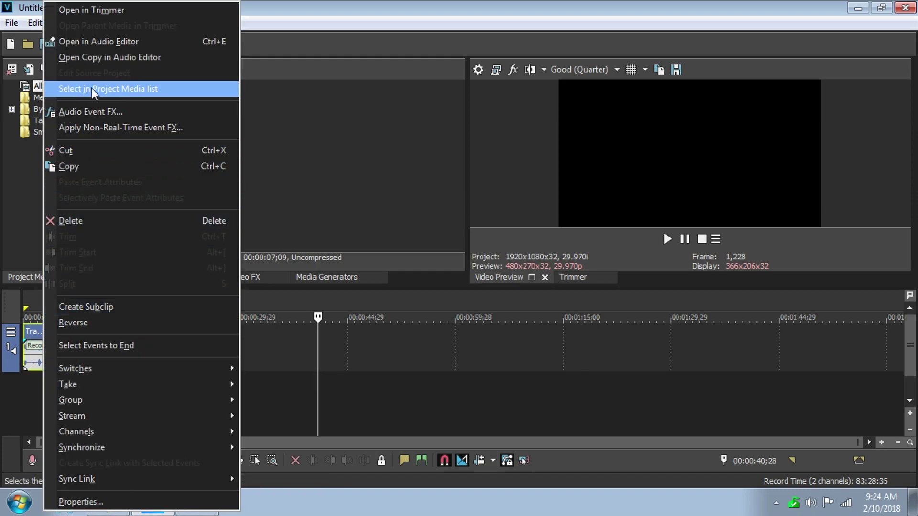
pyautogui.click(111, 58)
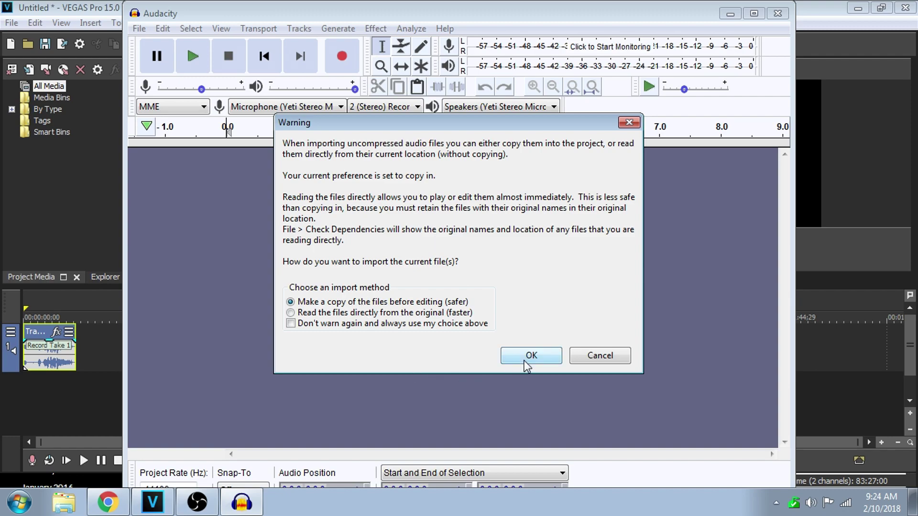
# Import Track 1 - 1 Take 2 as a copy and play its start, then pause
pyautogui.click(523, 360)
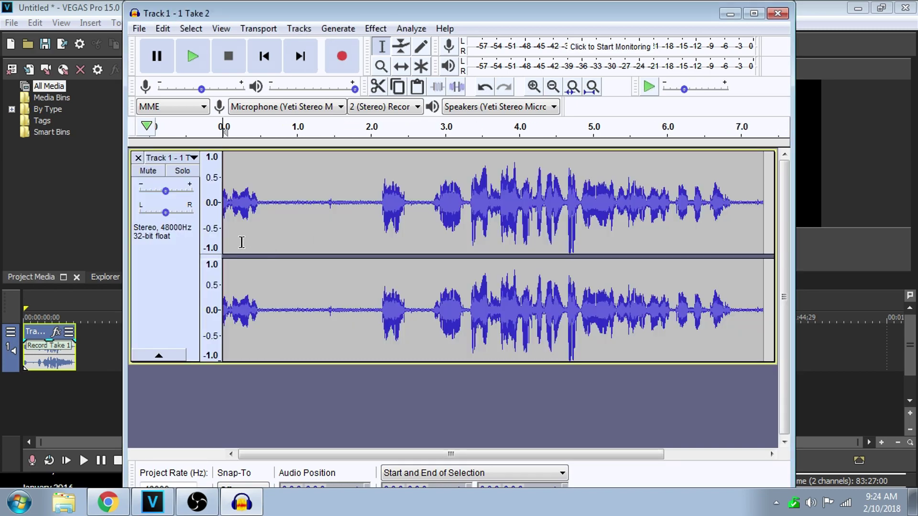
pyautogui.click(227, 243)
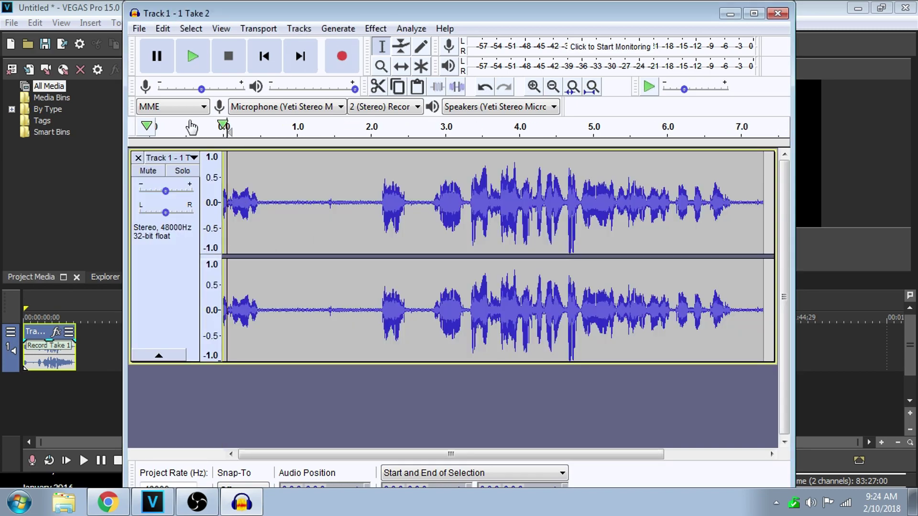
pyautogui.click(188, 63)
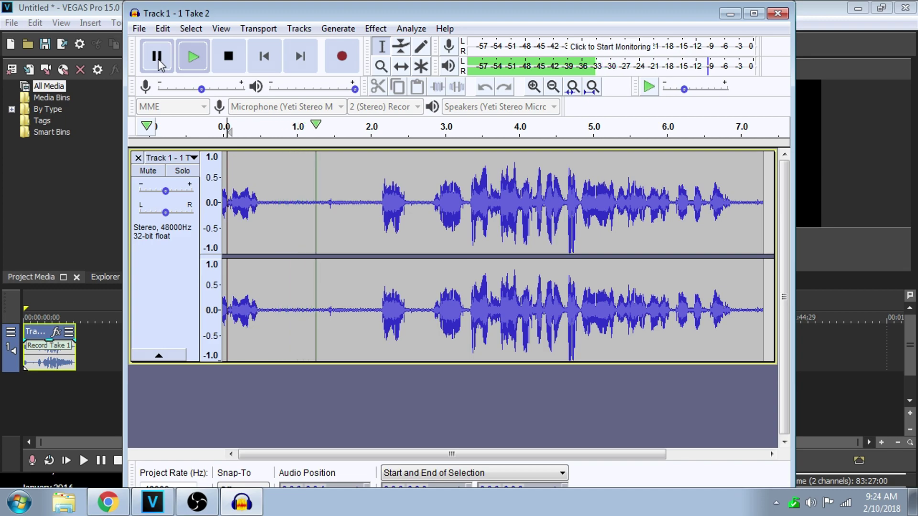
pyautogui.click(157, 60)
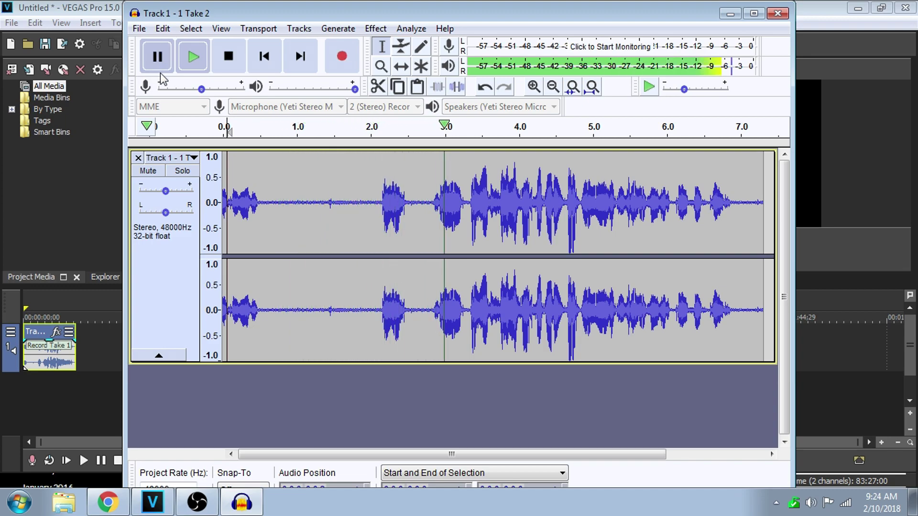
# Select the silent 0.61–1.37 s stretch and capture it as the Noise Reduction profile
pyautogui.click(264, 196)
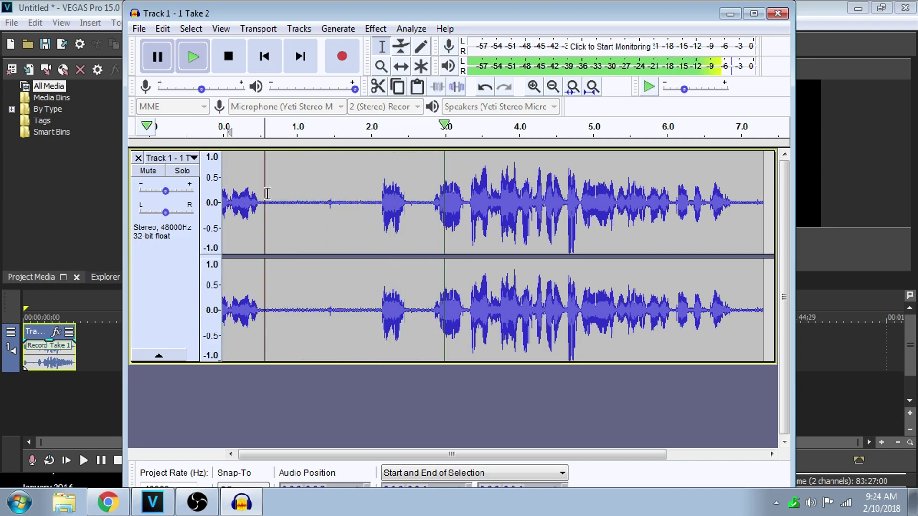
pyautogui.moveTo(268, 188); pyautogui.dragTo(326, 188)
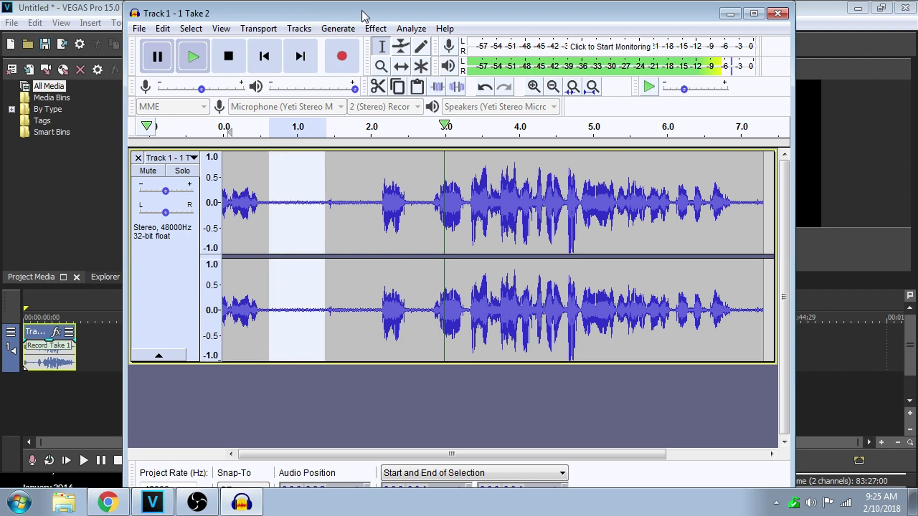
pyautogui.click(376, 28)
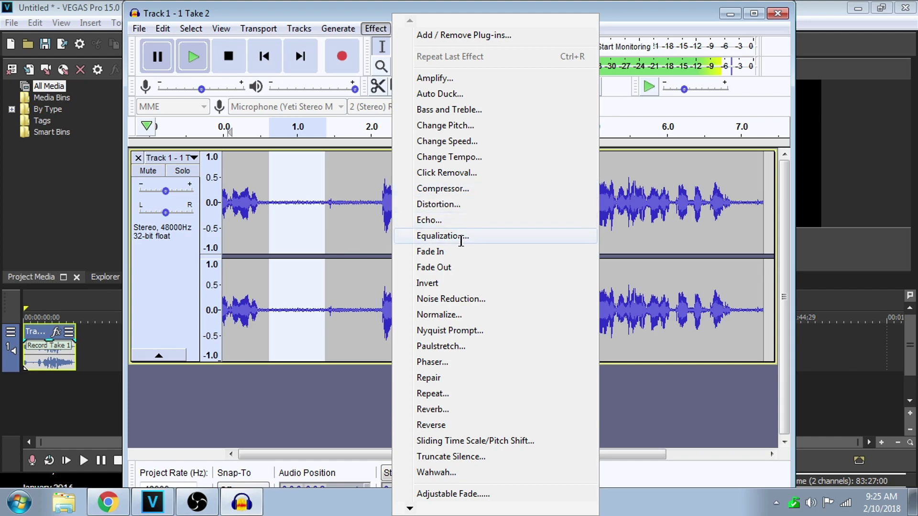
pyautogui.click(462, 299)
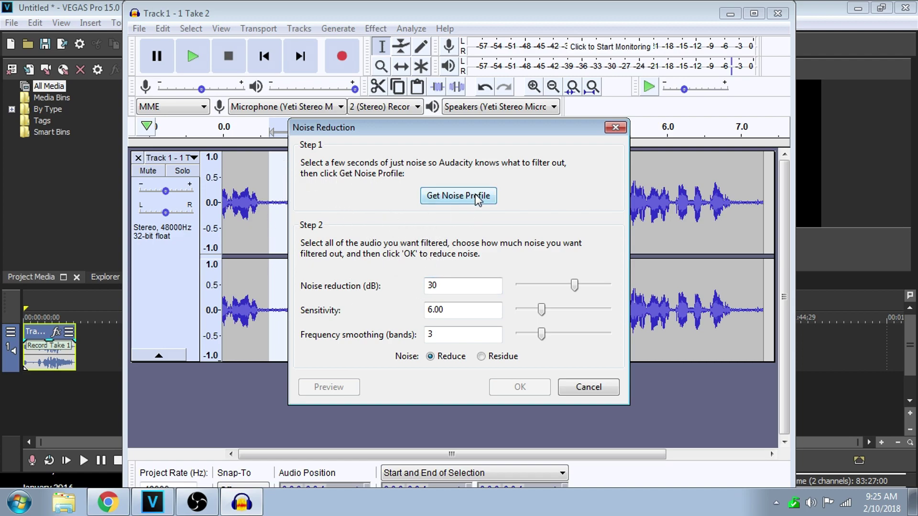
pyautogui.click(458, 195)
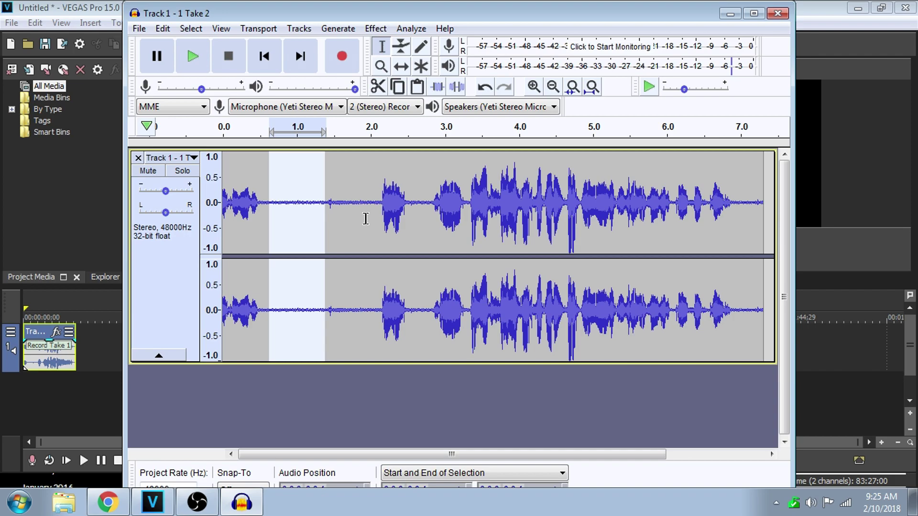
# Apply Noise Reduction (30 dB, sensitivity 6.00, smoothing 3 bands) to the quiet stretch
pyautogui.click(375, 28)
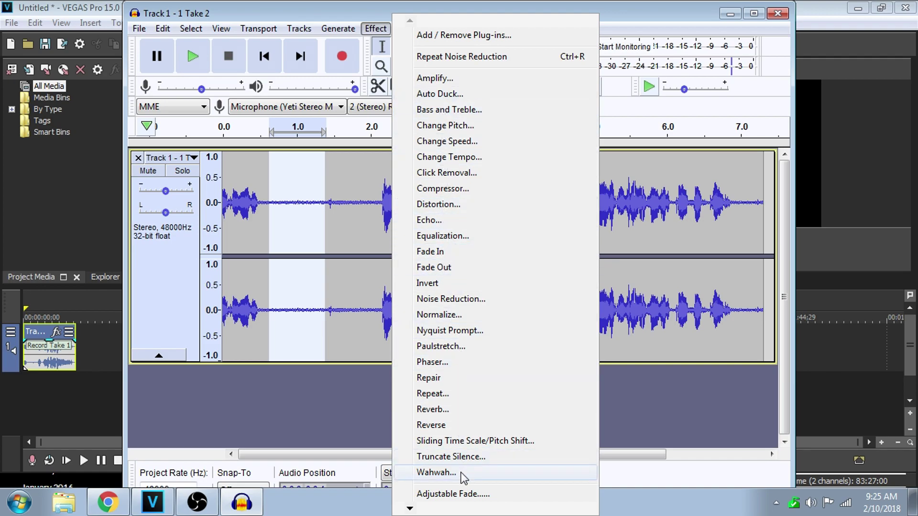
pyautogui.click(458, 298)
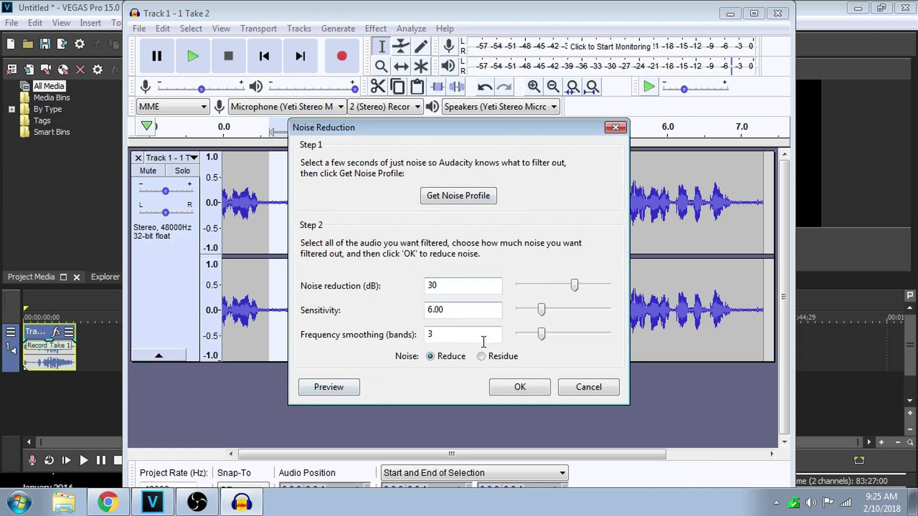
pyautogui.click(520, 391)
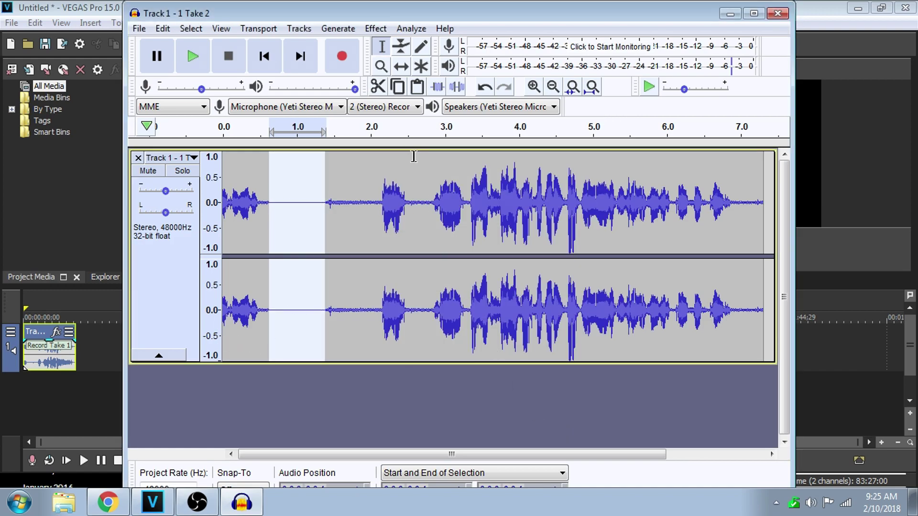
# Select the entire voice track and repeat Noise Reduction across it
pyautogui.click(375, 28)
pyautogui.click(440, 56)
pyautogui.moveTo(225, 211); pyautogui.dragTo(767, 179)
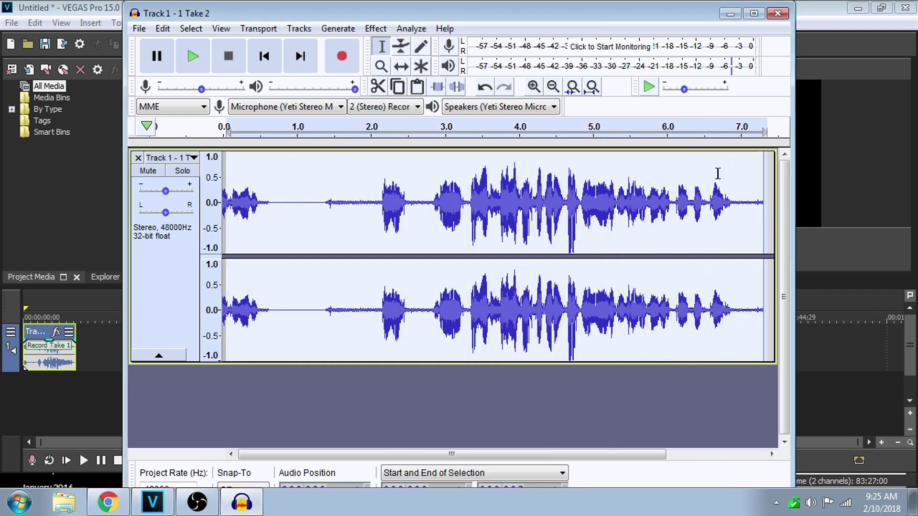
pyautogui.click(375, 29)
pyautogui.click(428, 56)
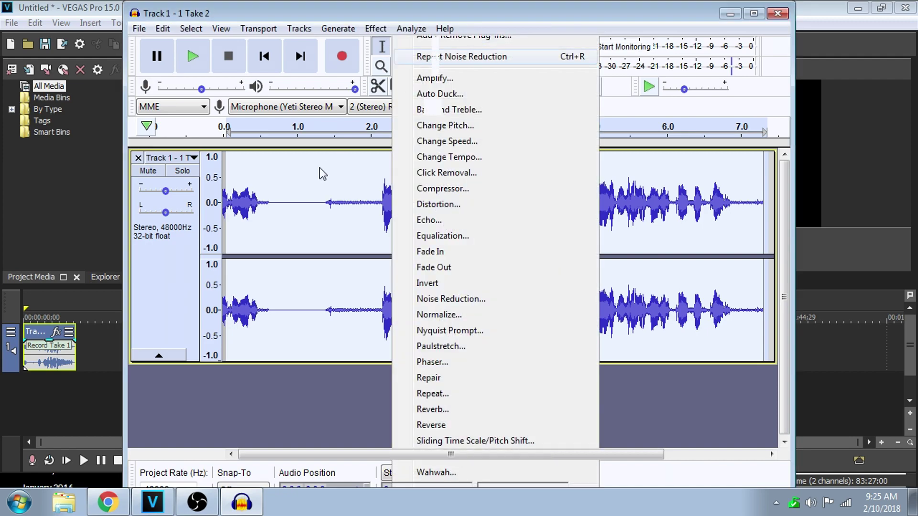
pyautogui.click(229, 186)
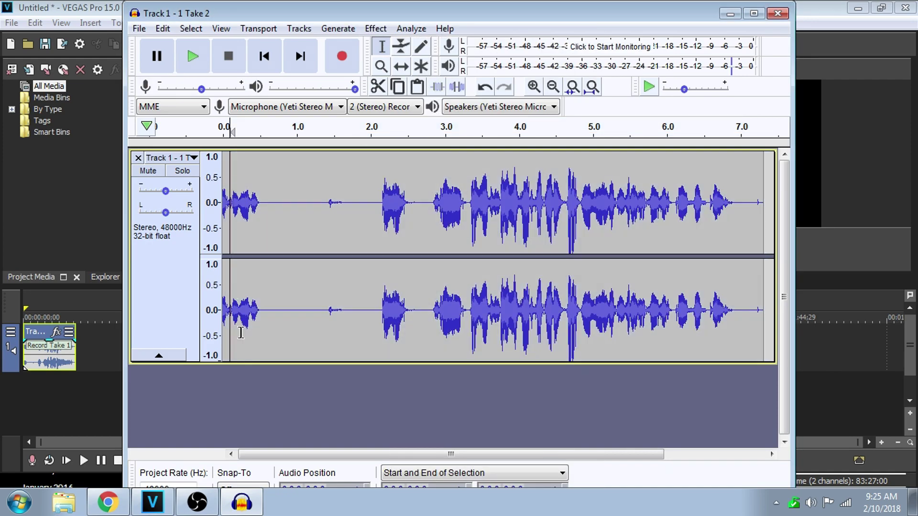
pyautogui.click(202, 54)
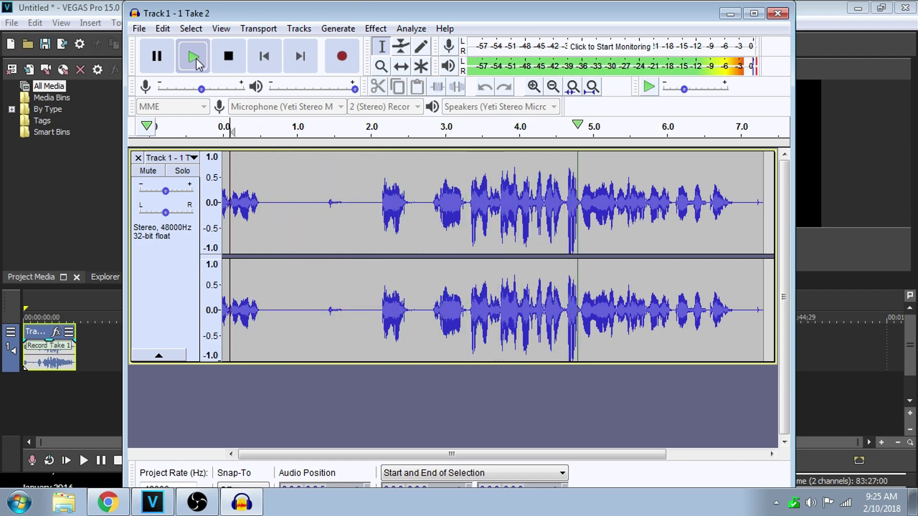
pyautogui.click(164, 61)
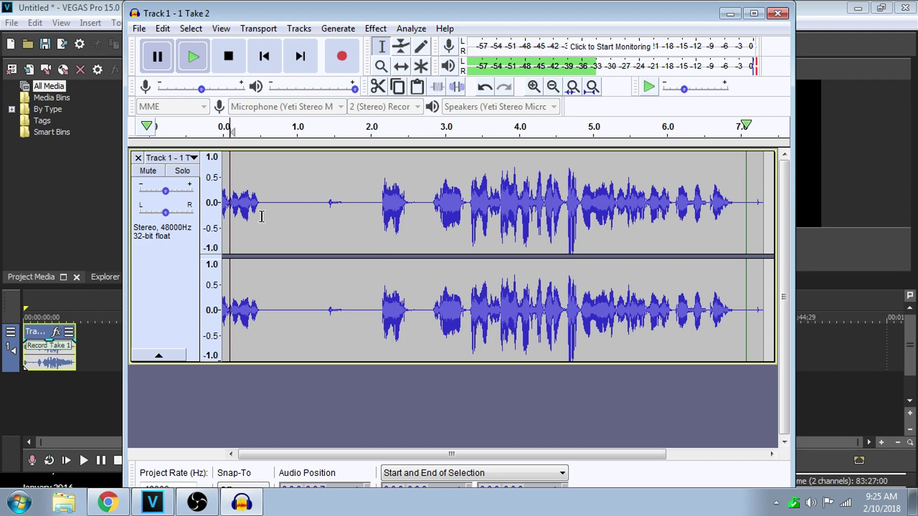
pyautogui.click(315, 218)
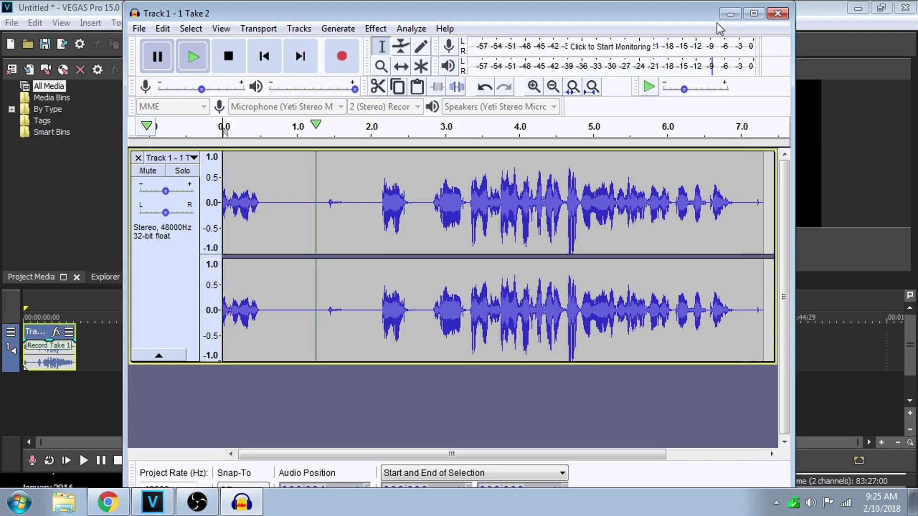
# Export the track to the Desktop as WAV signed 16-bit PCM, then close Audacity
pyautogui.click(139, 28)
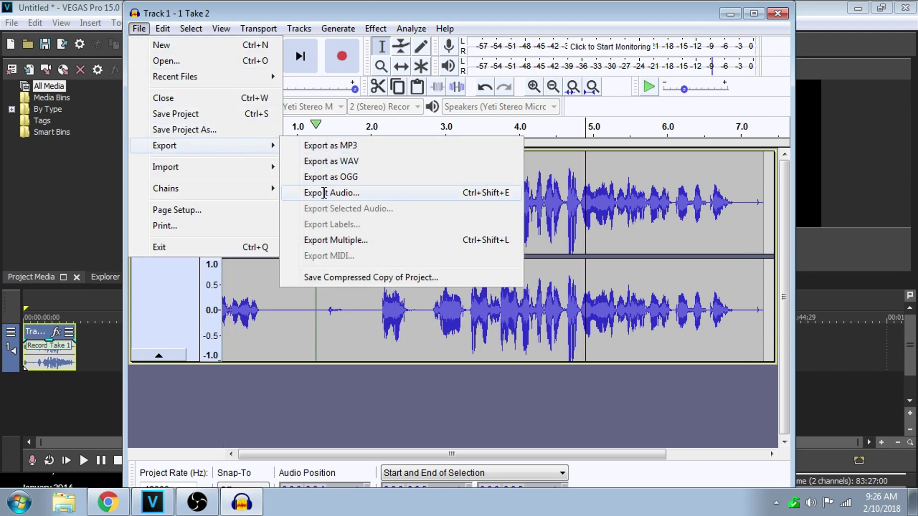
pyautogui.click(325, 193)
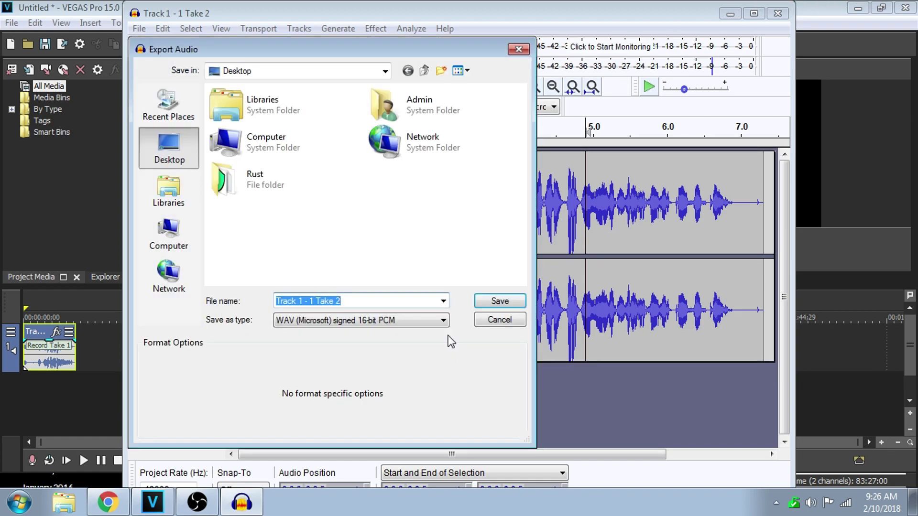
pyautogui.click(435, 319)
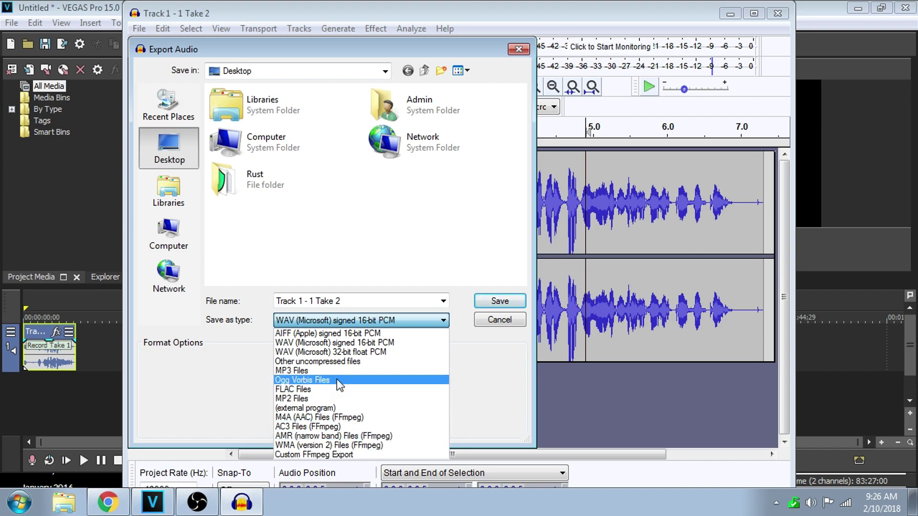
pyautogui.click(337, 347)
pyautogui.click(490, 302)
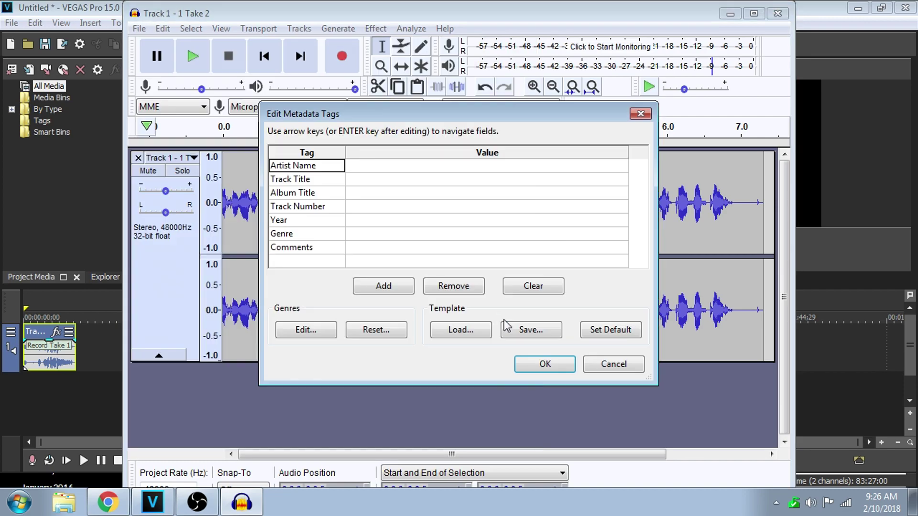
pyautogui.click(547, 363)
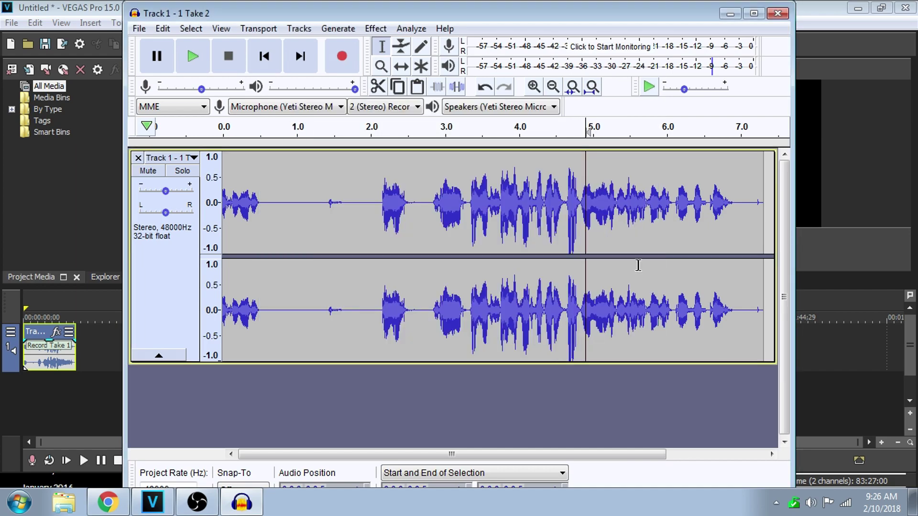
pyautogui.click(775, 14)
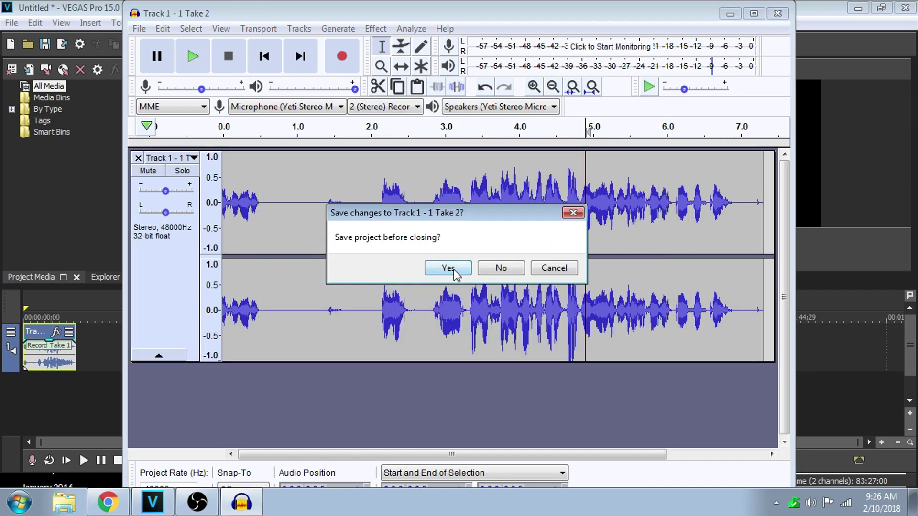
pyautogui.click(500, 268)
# Delete the original voice clip from the timeline
pyautogui.click(58, 357)
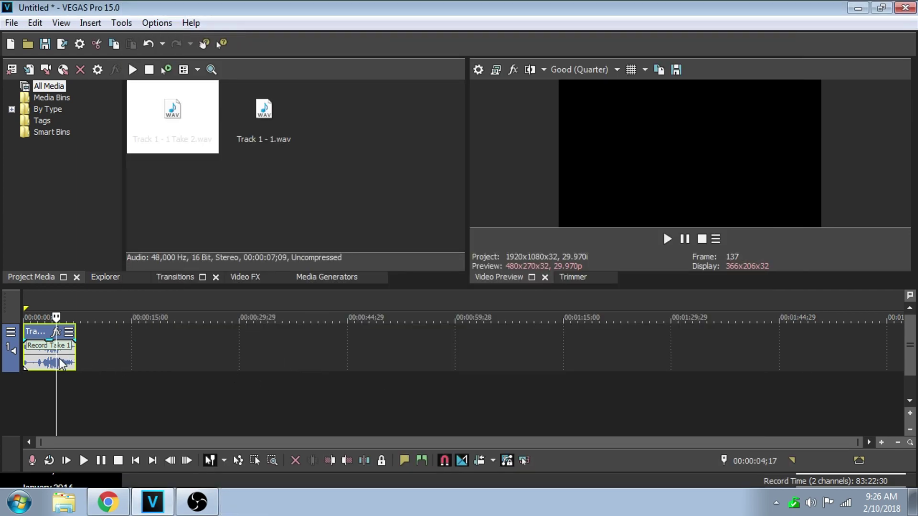
pyautogui.rightClick(62, 360)
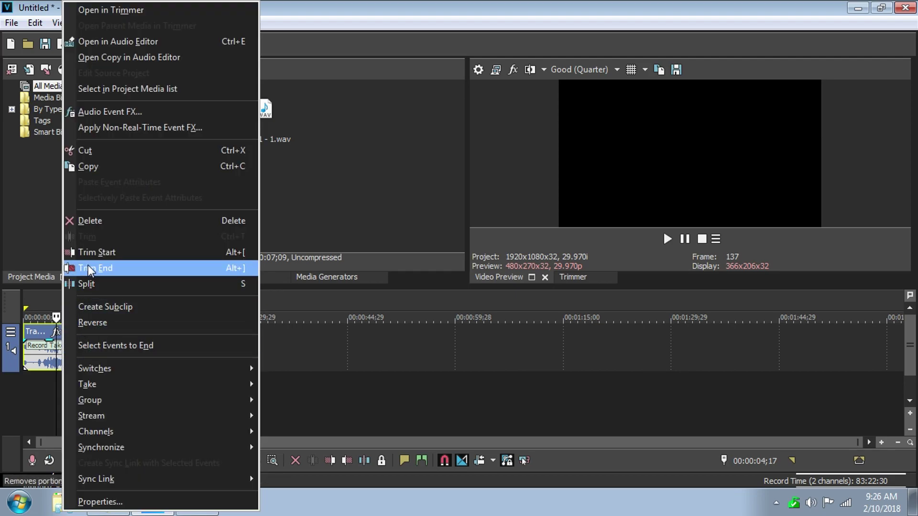
pyautogui.click(95, 222)
# Import Track 1 - 1 Take 2.wav from the Desktop and place it at the timeline start
pyautogui.click(10, 22)
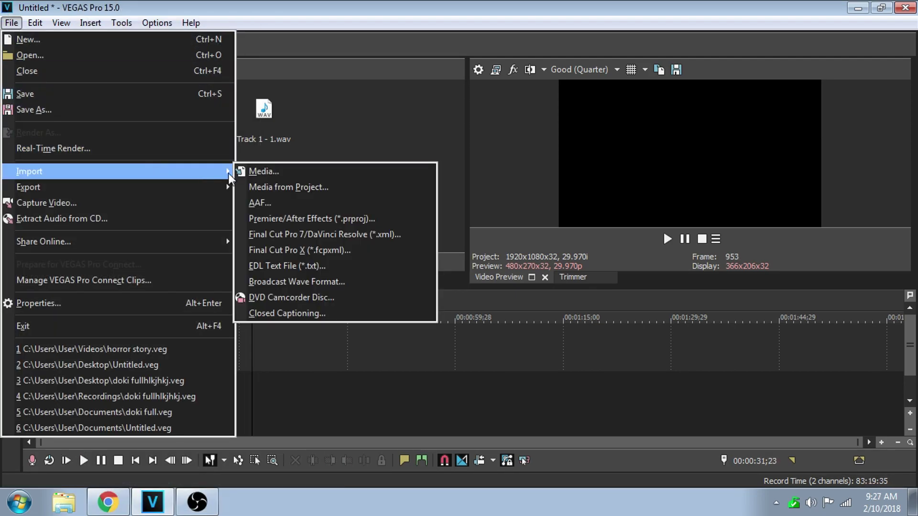
pyautogui.click(245, 172)
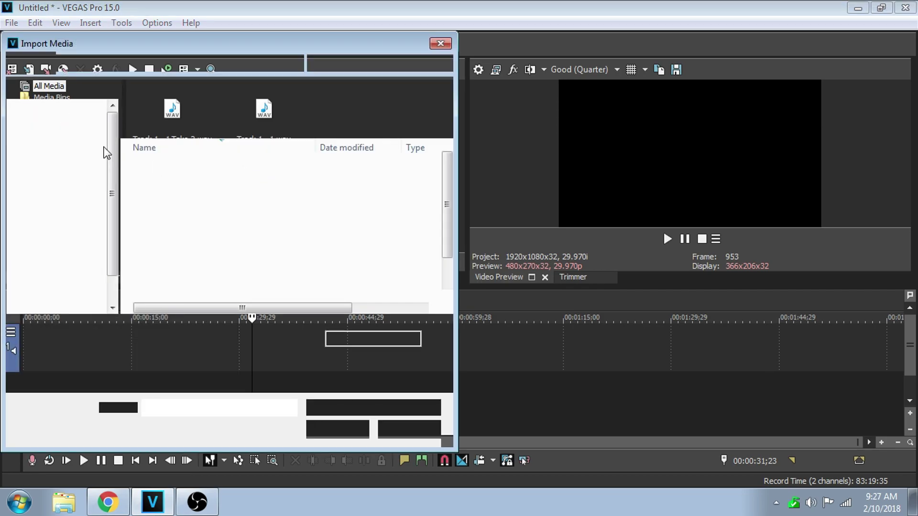
pyautogui.click(56, 129)
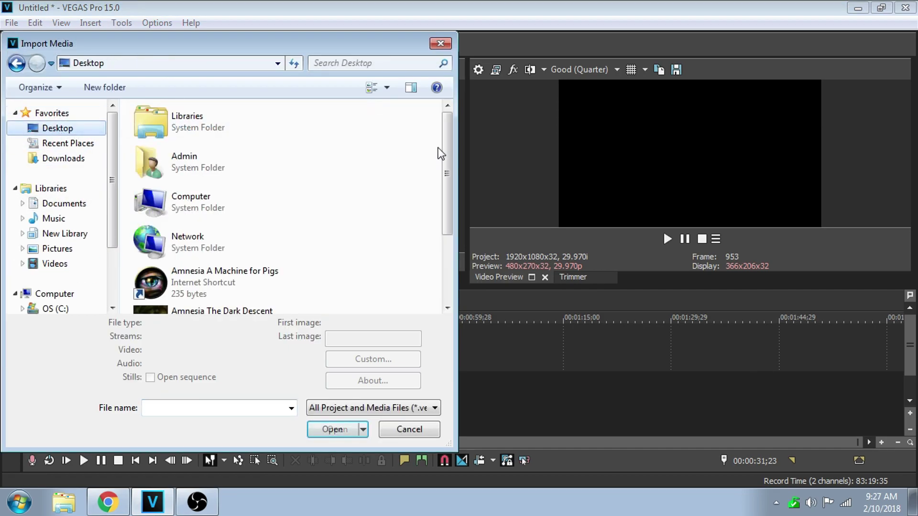
pyautogui.moveTo(447, 152); pyautogui.dragTo(449, 266)
pyautogui.scroll(1, 211, 244)
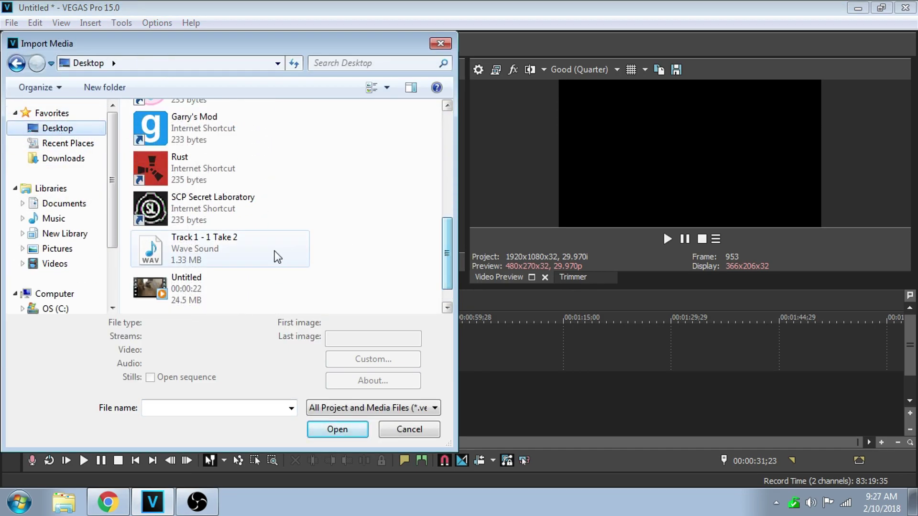
pyautogui.doubleClick(210, 244)
pyautogui.moveTo(252, 143); pyautogui.dragTo(33, 354)
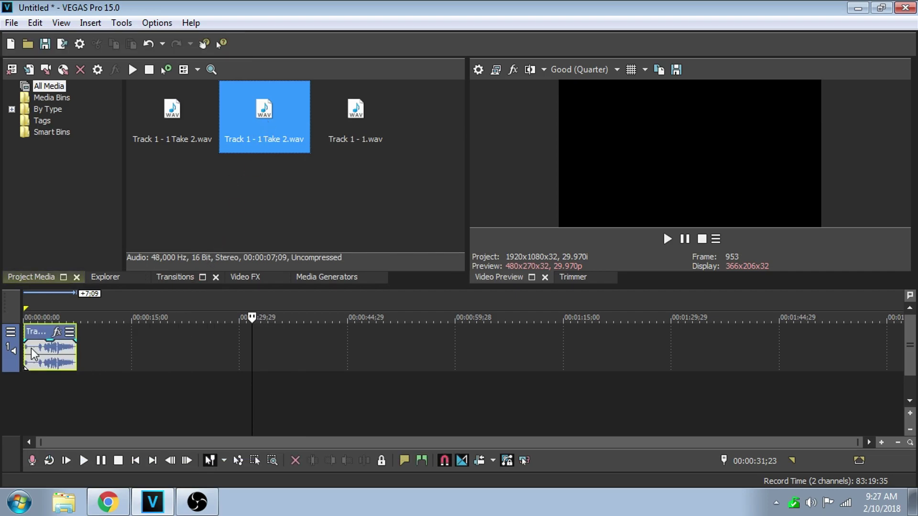
pyautogui.click(82, 462)
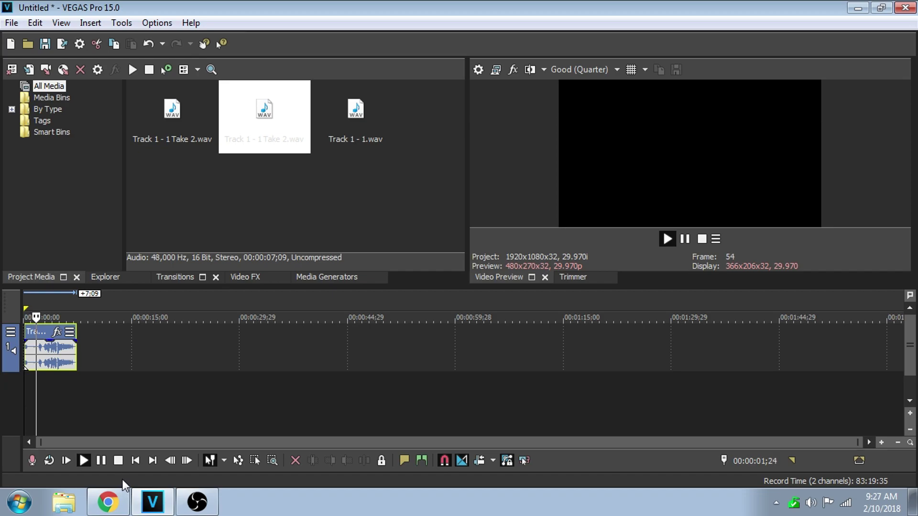